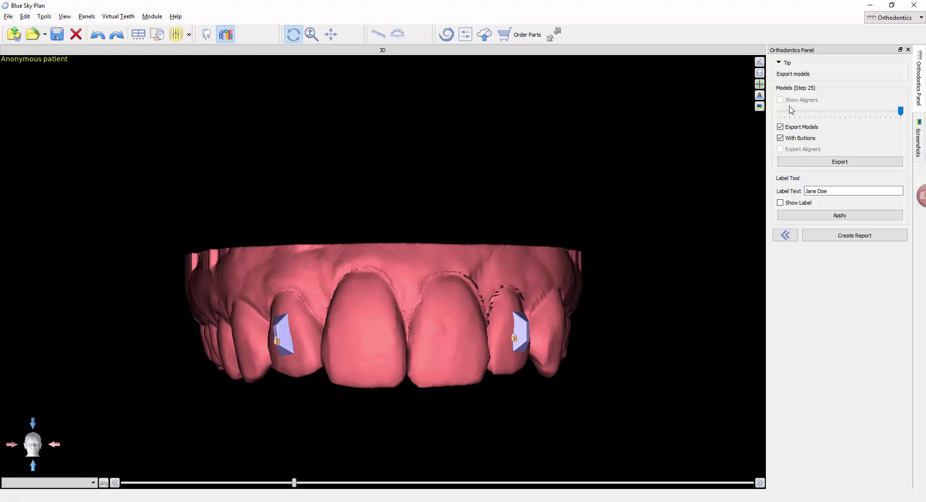
Move the upper model back to treatment step 1, select the label text, and orbit to the left side.
click(780, 112)
click(781, 114)
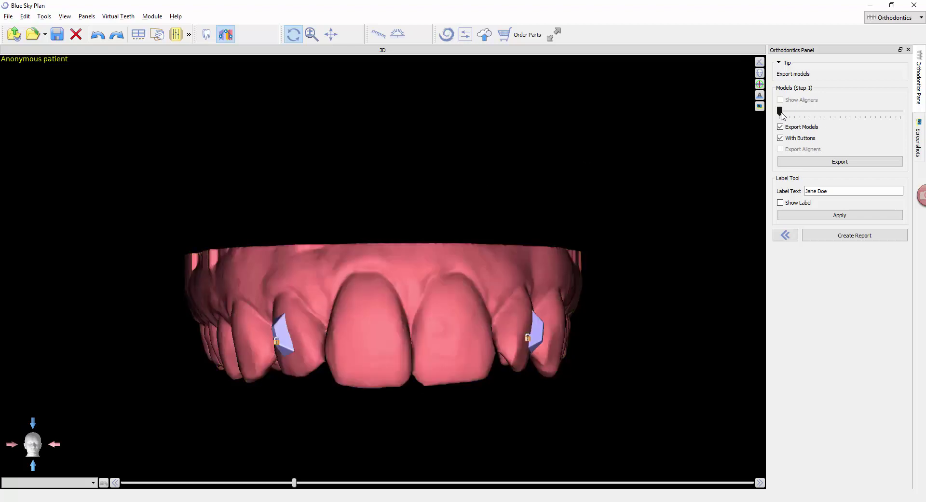
scroll(783, 116, up, 4)
scroll(785, 115, up, 4)
scroll(784, 116, up, 1)
scroll(784, 116, down, 10)
triple_click(813, 191)
drag(659, 252, 564, 215)
Enable Show Label, check the name and step label on the model, and apply the emboss.
click(780, 202)
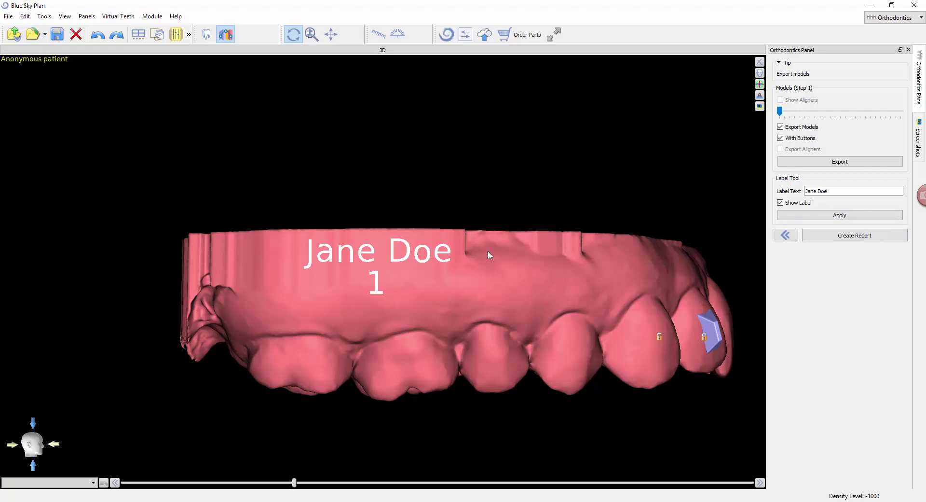
scroll(490, 256, down, 5)
scroll(490, 255, up, 4)
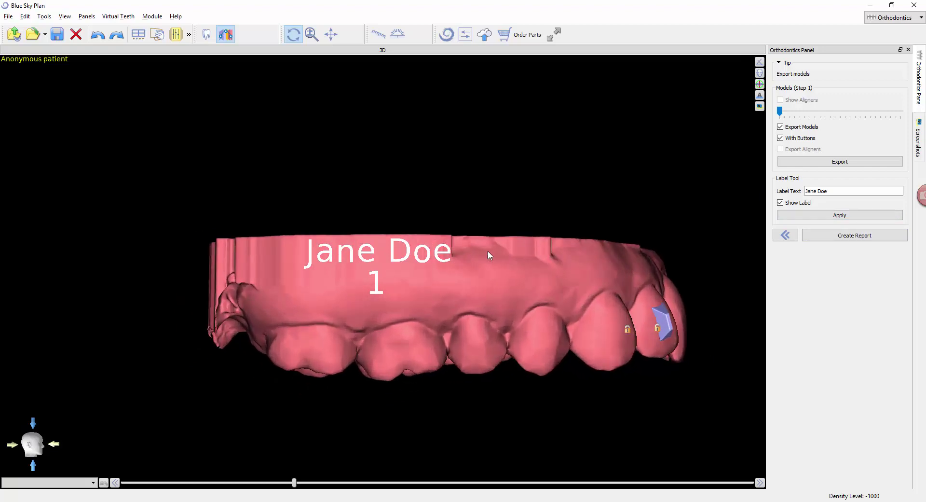
scroll(489, 256, down, 3)
scroll(491, 250, up, 5)
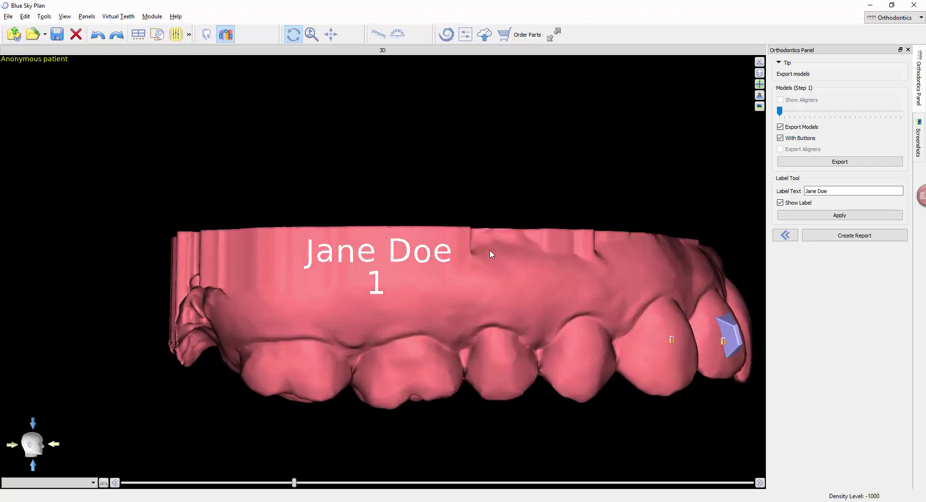
scroll(491, 254, down, 1)
drag(490, 254, 538, 255)
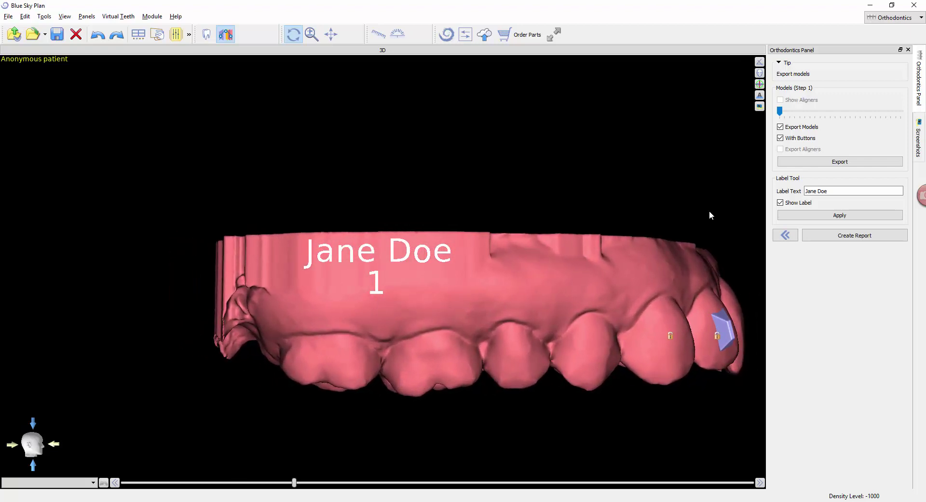
click(819, 220)
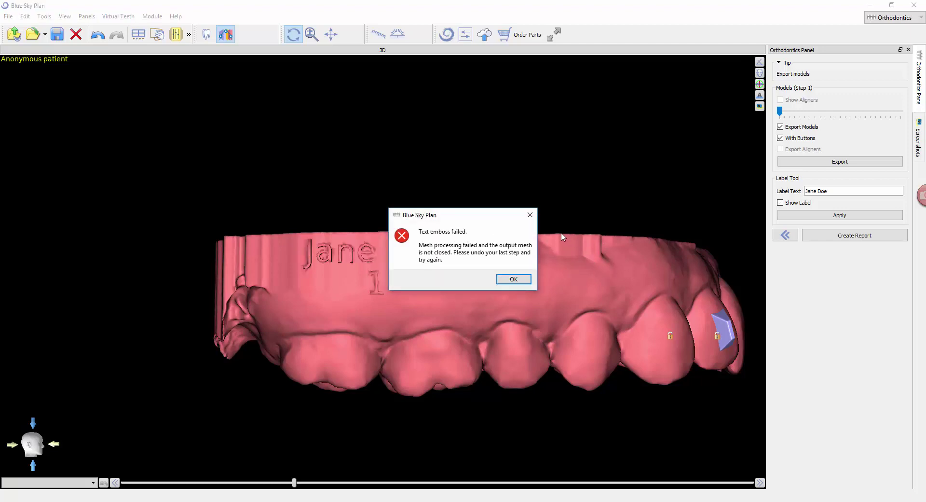
Dismiss the 'Text emboss failed' warning and turn the model back to a frontal view.
click(513, 280)
drag(731, 227, 471, 263)
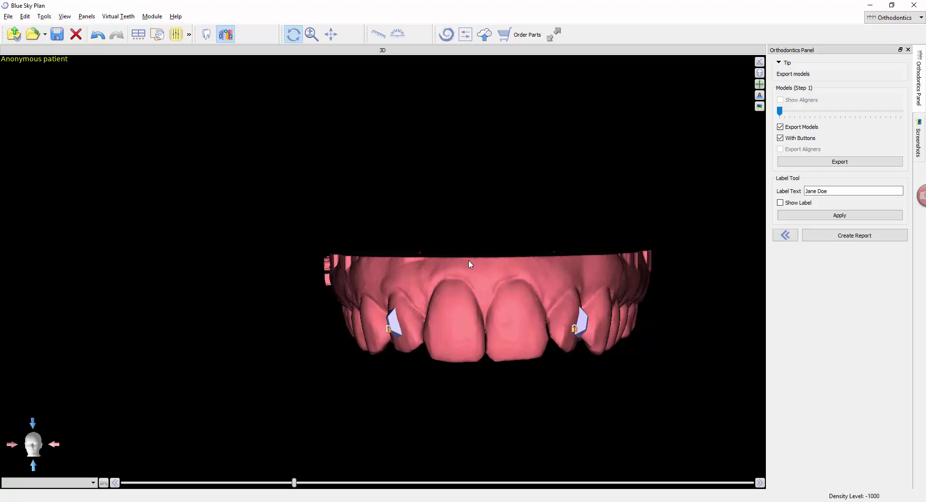
Export the models into a new 'Upper Treatment Models' folder under Demonstration Cases.
click(821, 162)
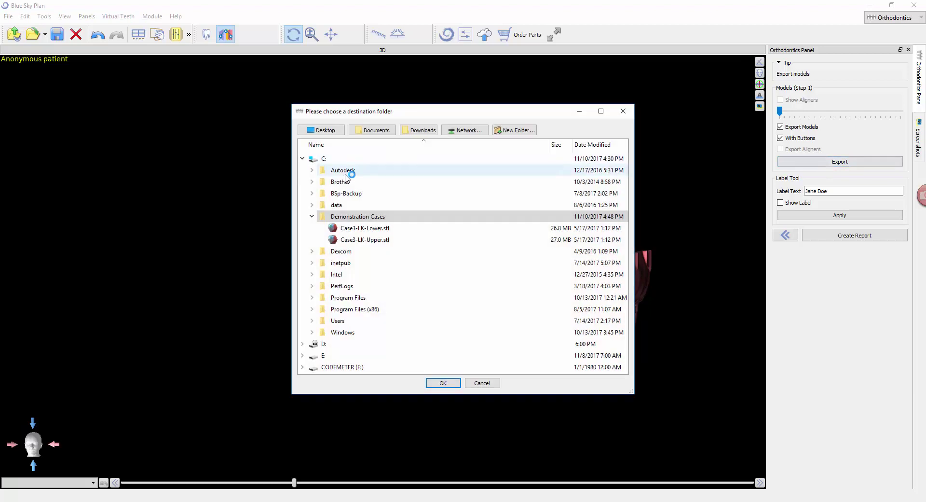
click(513, 130)
text(Upper Tream)
text(ment mode)
key(BackSpace)
key(BackSpace)
key(BackSpace)
key(BackSpace)
text(Model)
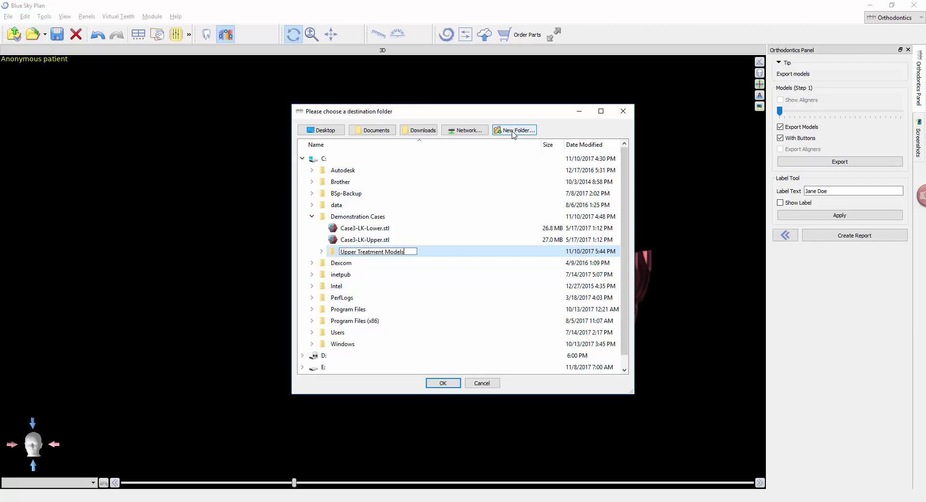
text(s)
key(Return)
key(Return)
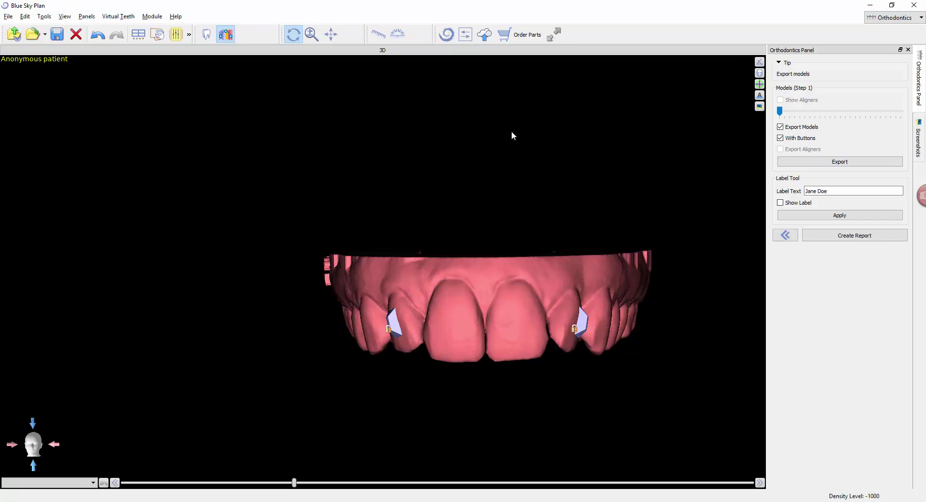
Create the orthodontic report and save it as a PDF with '- Upper' appended to its name.
click(833, 236)
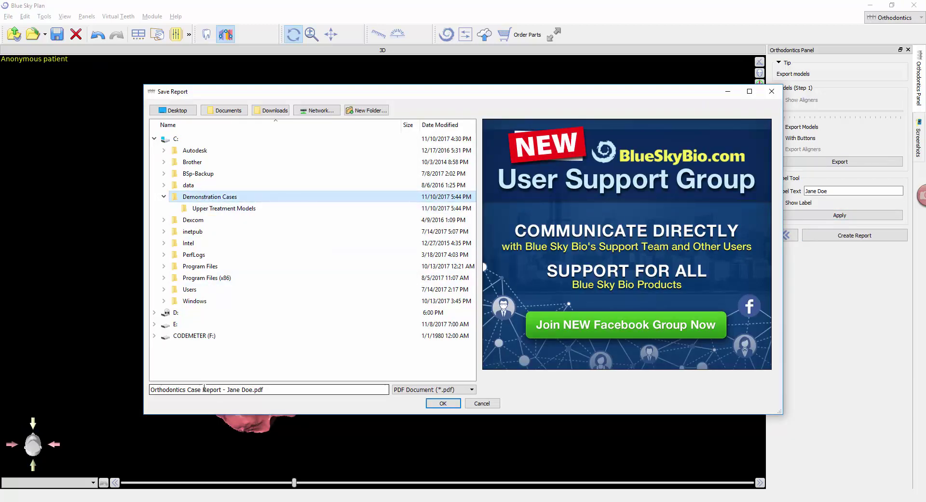
click(252, 389)
text(- Upper)
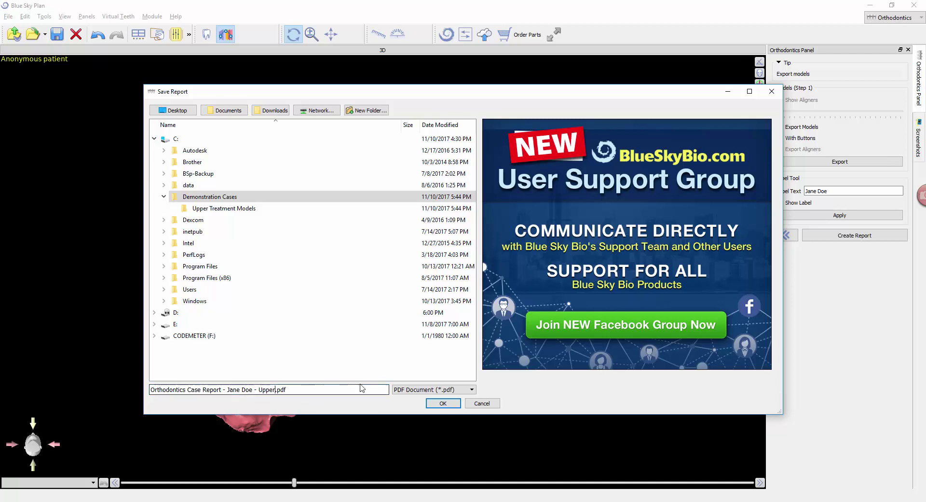
click(442, 403)
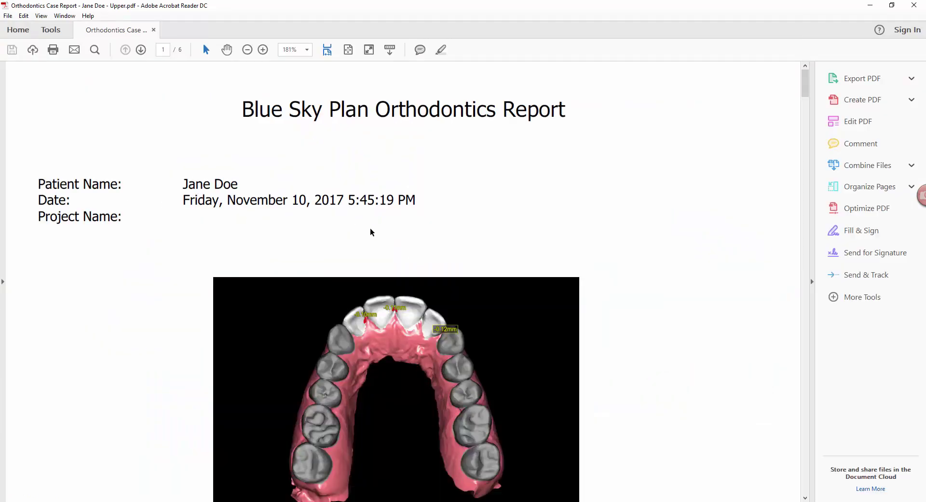
Scroll through the report's IPR table and stage tables down to page 5 of 6.
scroll(364, 230, down, 3)
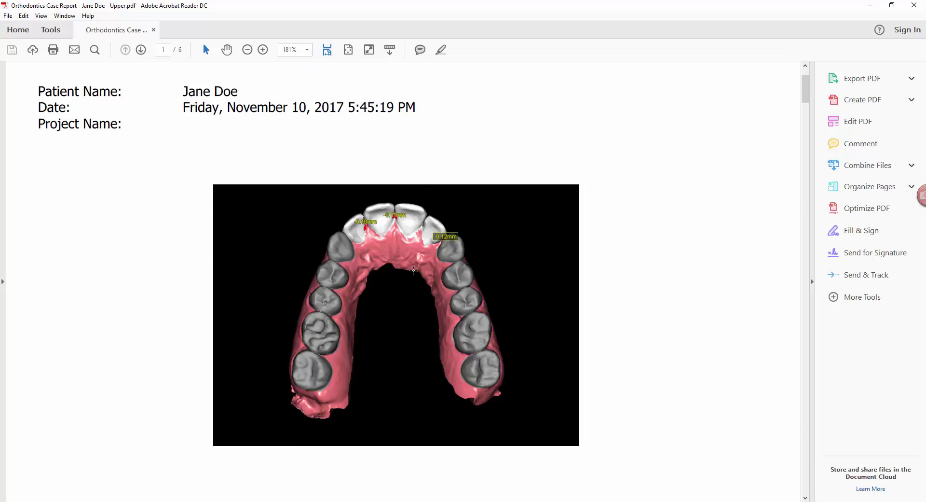
scroll(387, 277, down, 7)
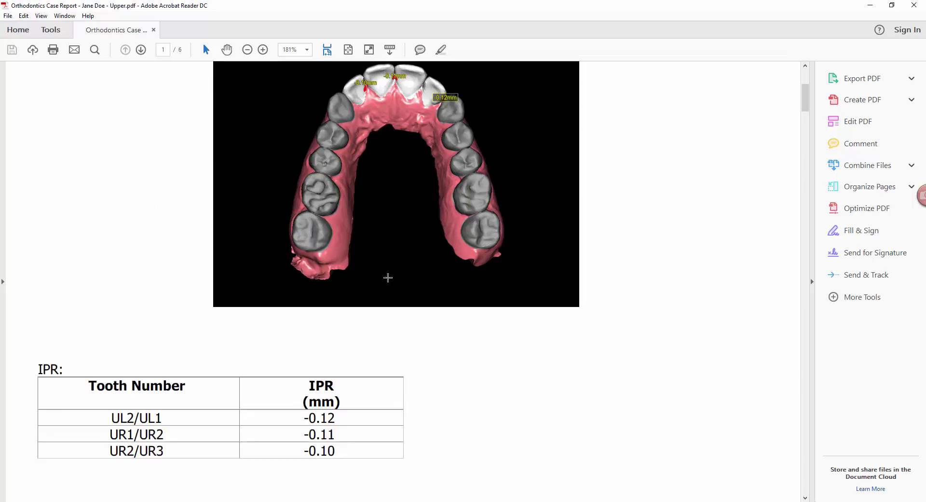
scroll(473, 320, down, 15)
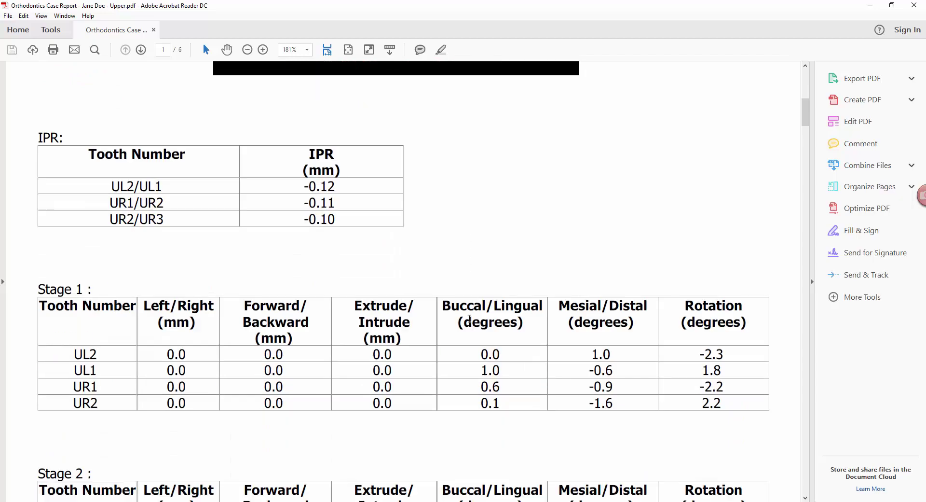
scroll(465, 313, down, 20)
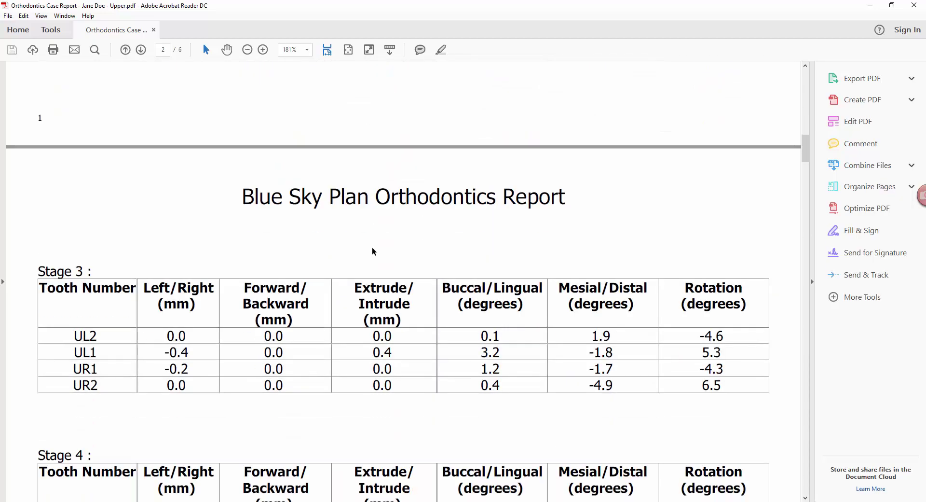
drag(805, 156, 857, 386)
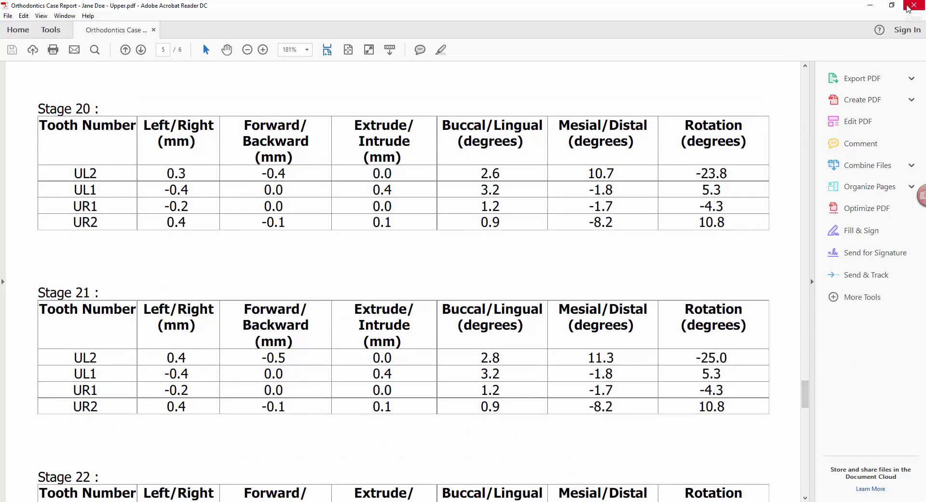
Close Acrobat and save the project as a .bsb file with '- Upper' appended to its name.
click(913, 6)
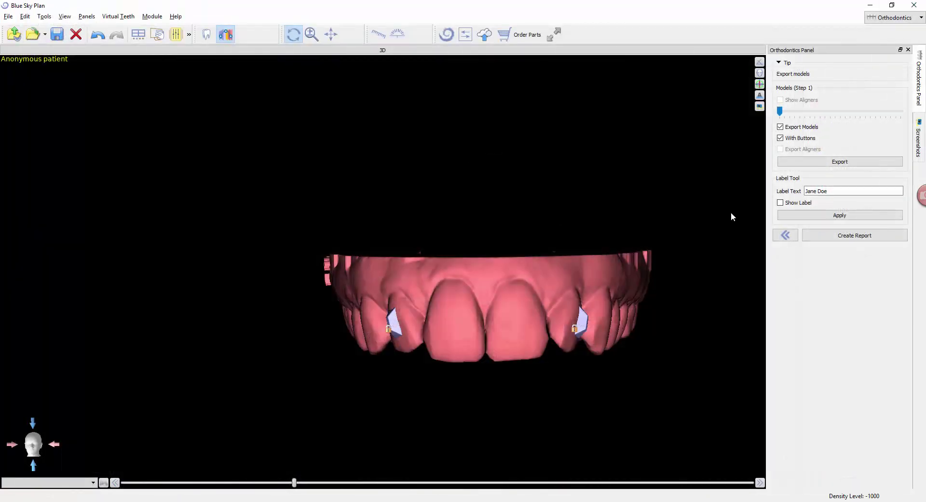
middle_drag(730, 215, 663, 207)
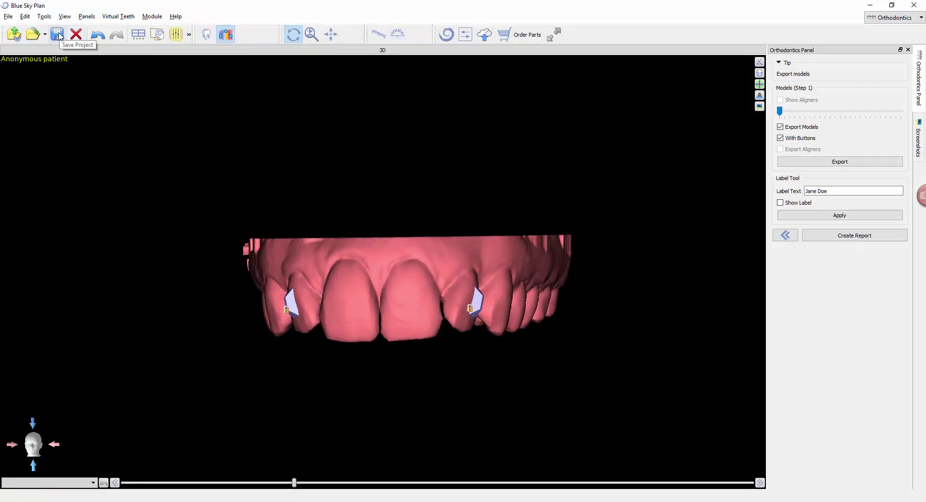
click(59, 37)
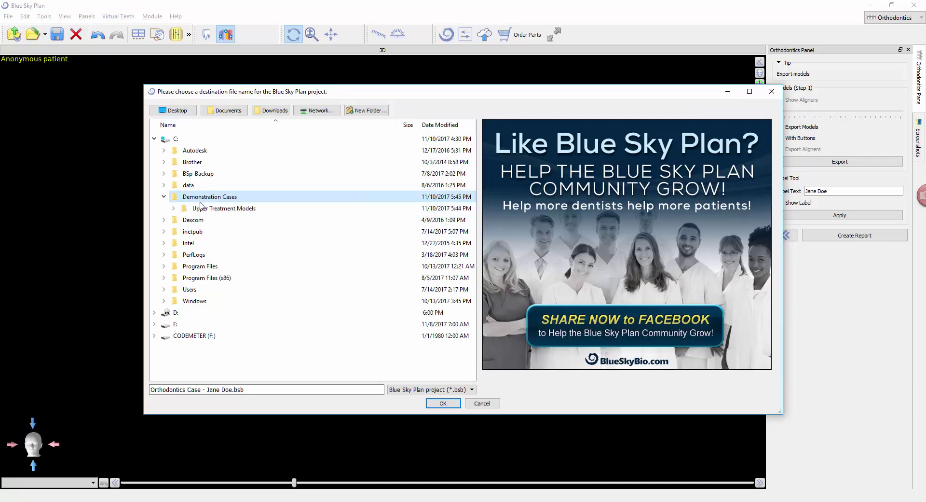
click(236, 390)
text(- Upper)
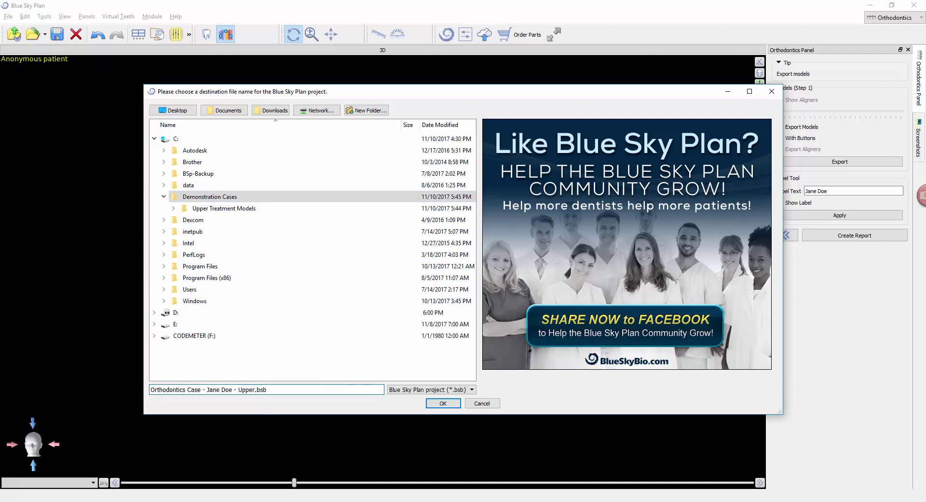
click(433, 404)
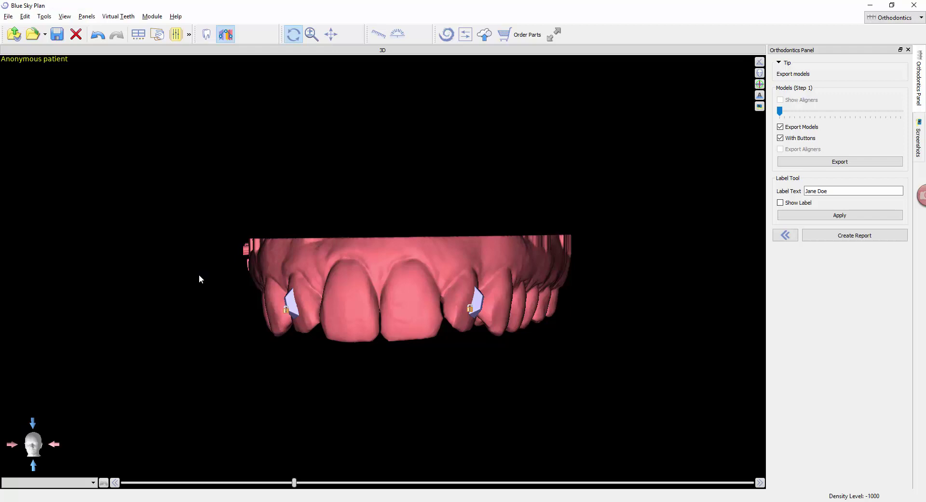
drag(199, 279, 230, 282)
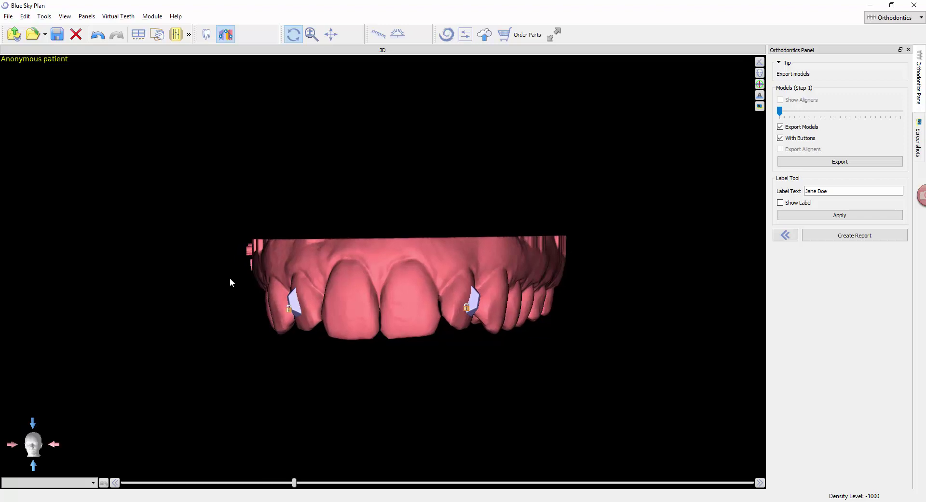
scroll(229, 277, up, 2)
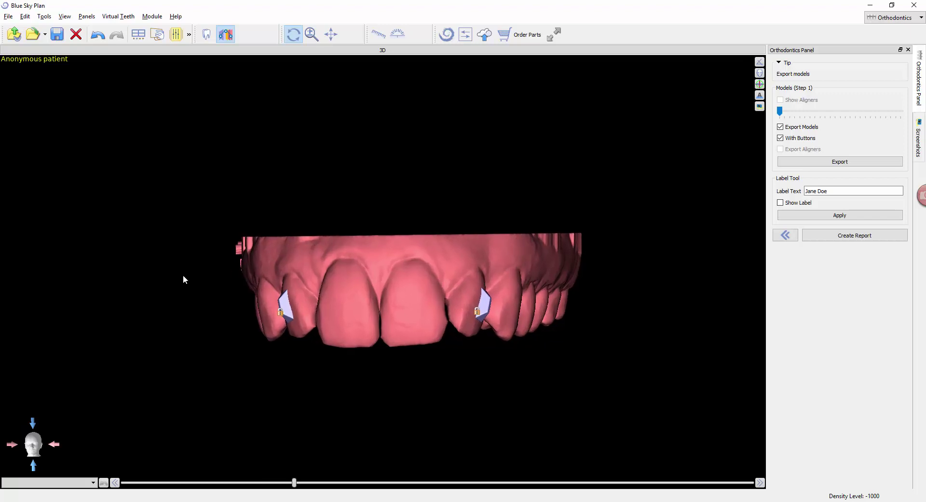